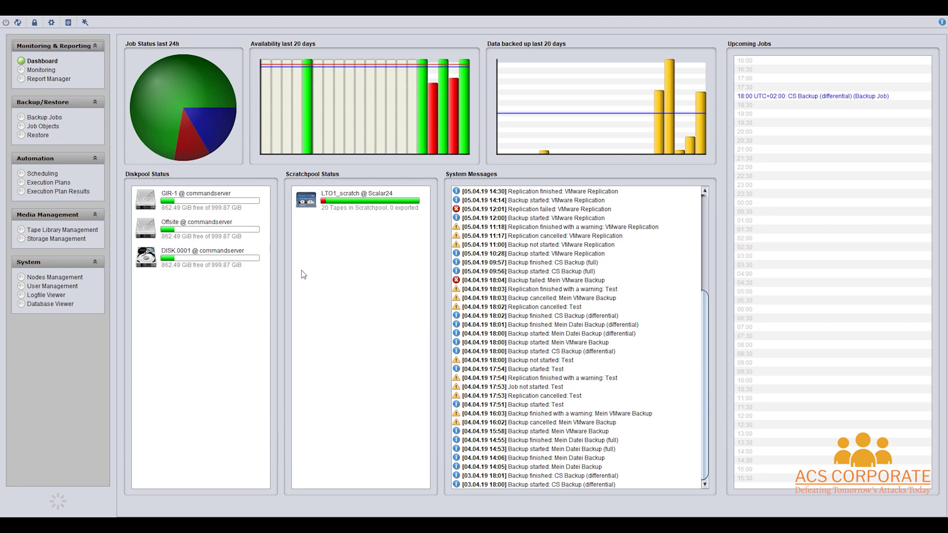
# Open the backup jobs overview and create a new MS SQL database backup job.
pyautogui.click(44, 121)
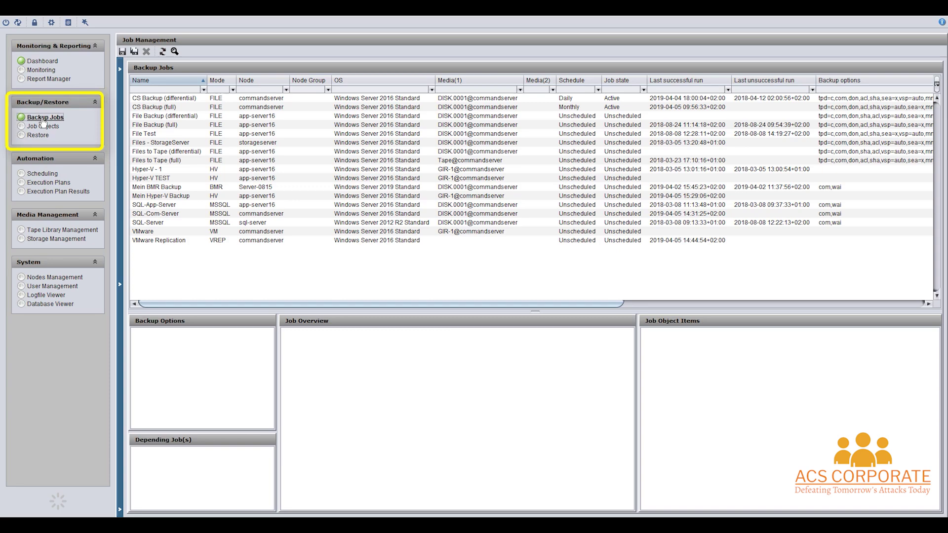
pyautogui.rightClick(223, 265)
pyautogui.moveTo(239, 262)
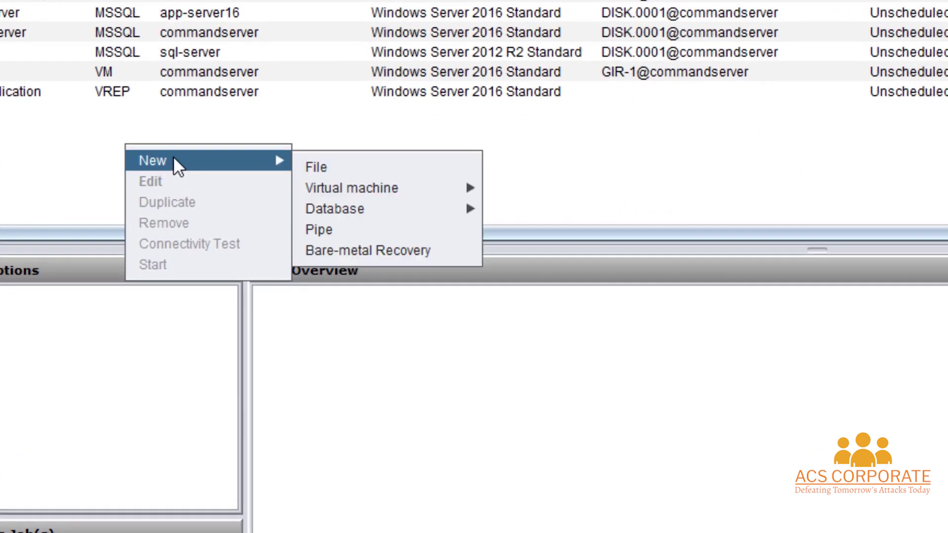
pyautogui.moveTo(398, 209)
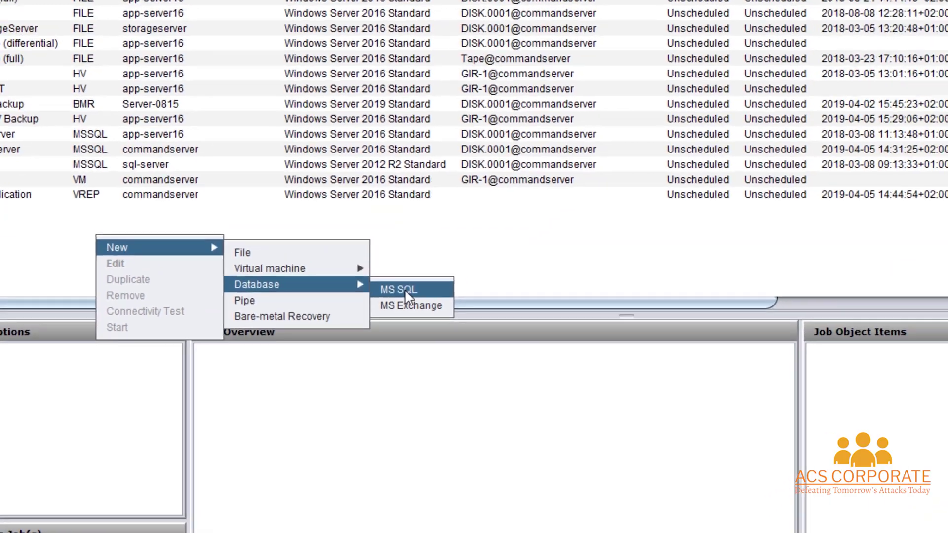
pyautogui.click(526, 216)
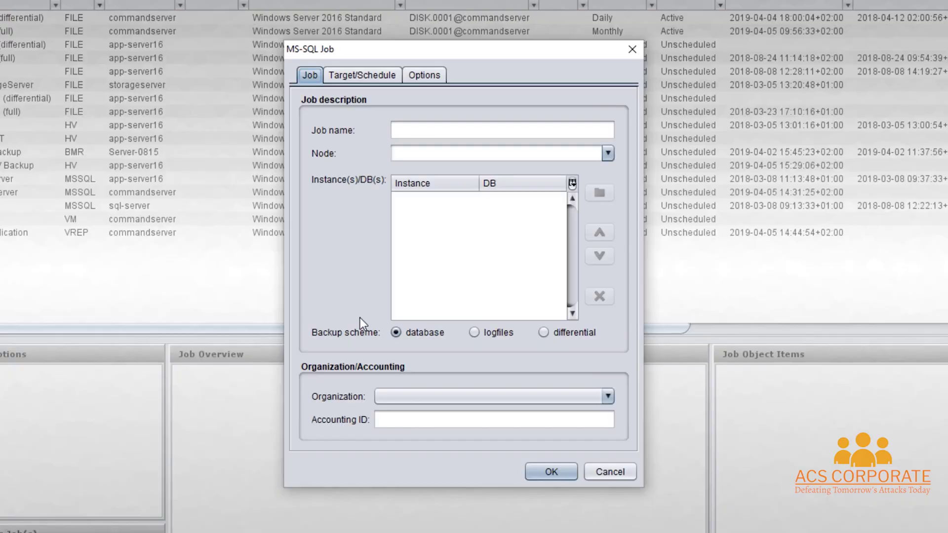
# Name the job Mein SQL Backup, assign it to the node app-server16 (windows), and open the instance/database selection.
pyautogui.click(449, 126)
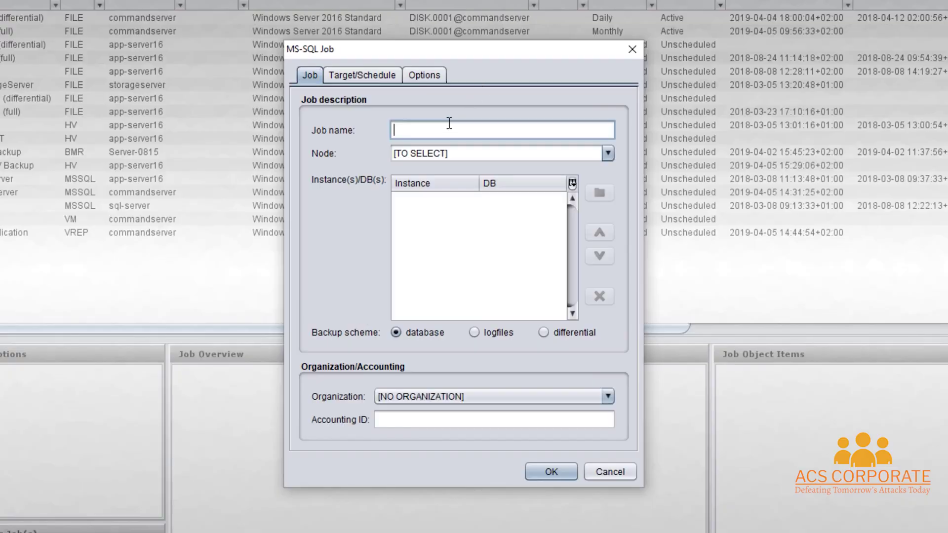
pyautogui.write('Mein SQL Backup')
pyautogui.click(604, 155)
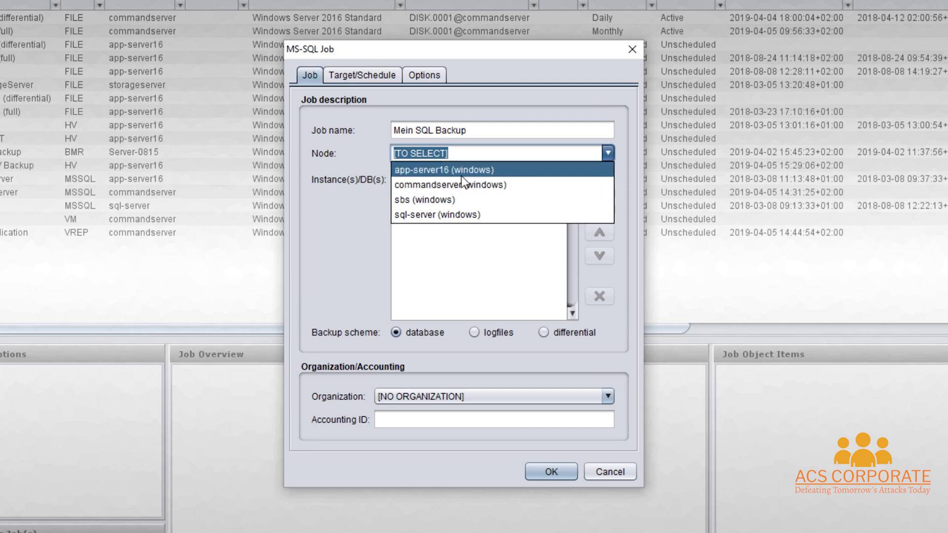
pyautogui.click(439, 171)
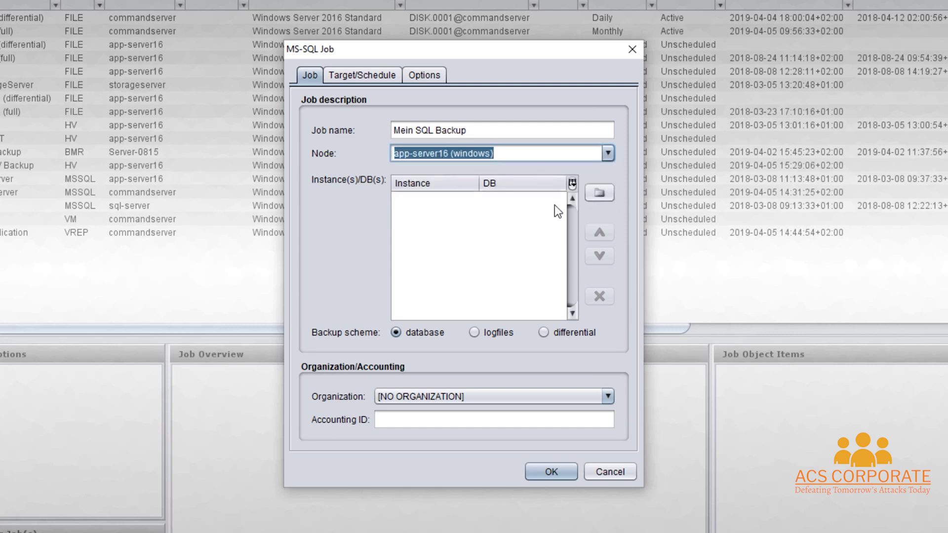
pyautogui.click(599, 196)
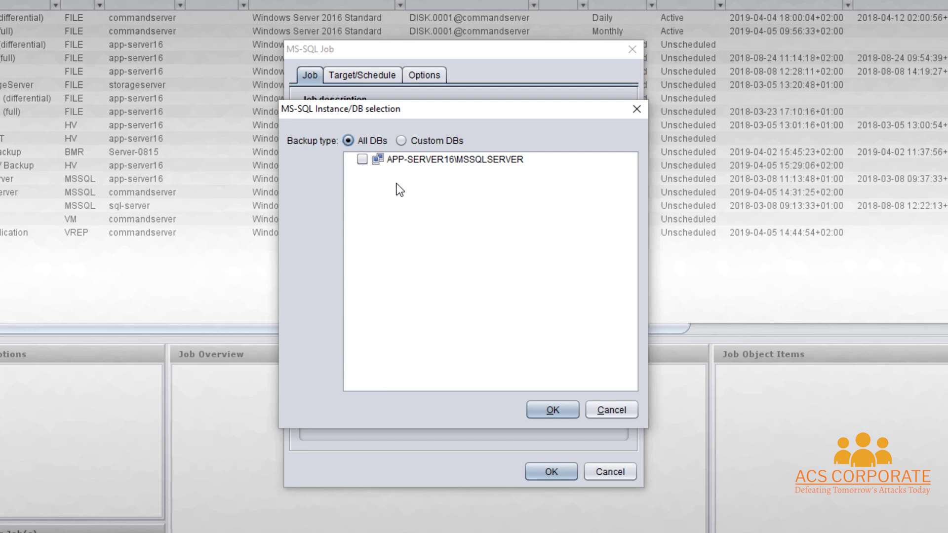
pyautogui.click(402, 141)
pyautogui.click(349, 160)
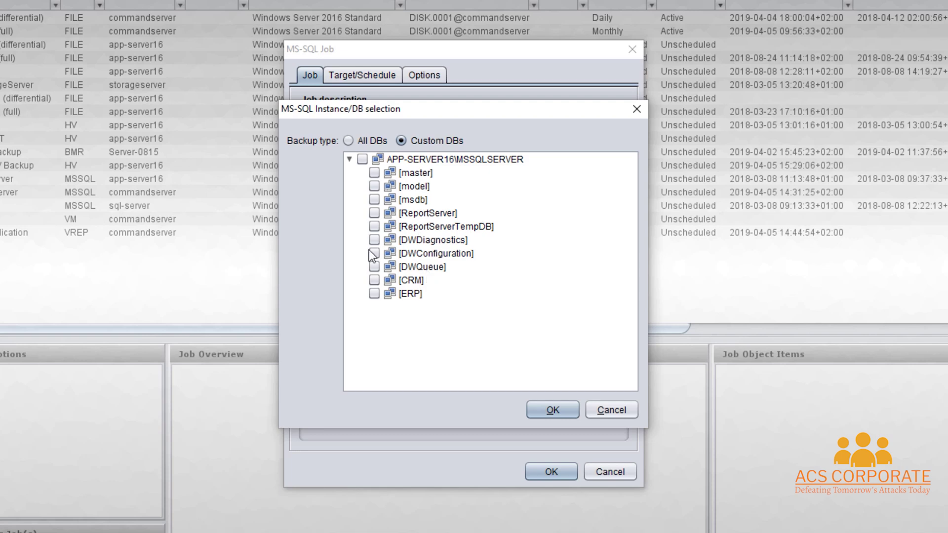
pyautogui.click(374, 280)
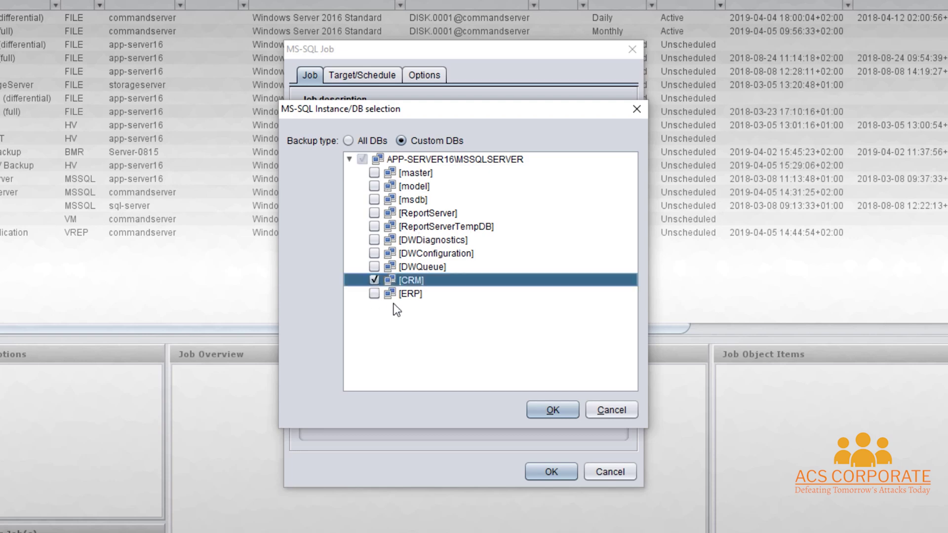
pyautogui.click(374, 293)
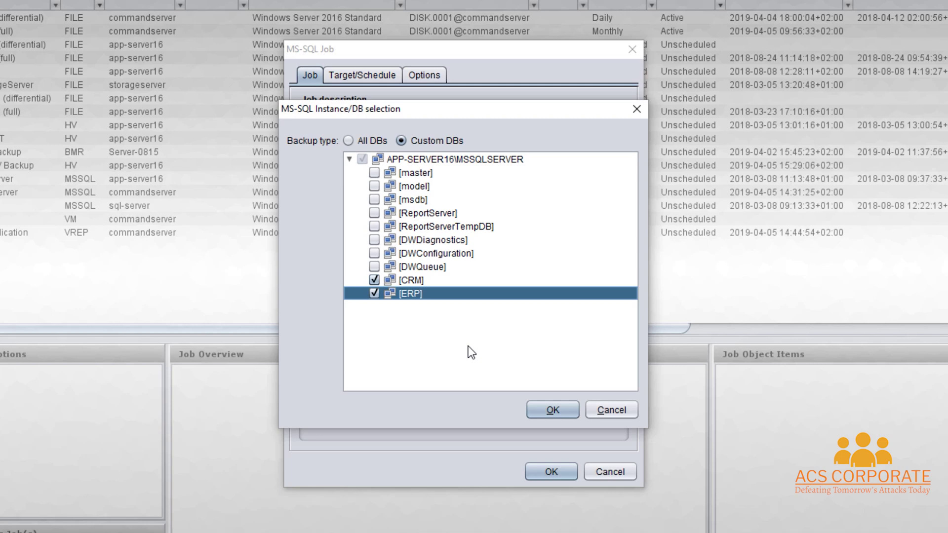
# Include all databases of the APP-SERVER16\MSSQLSERVER instance and set the backup scheme to logfiles.
pyautogui.click(352, 139)
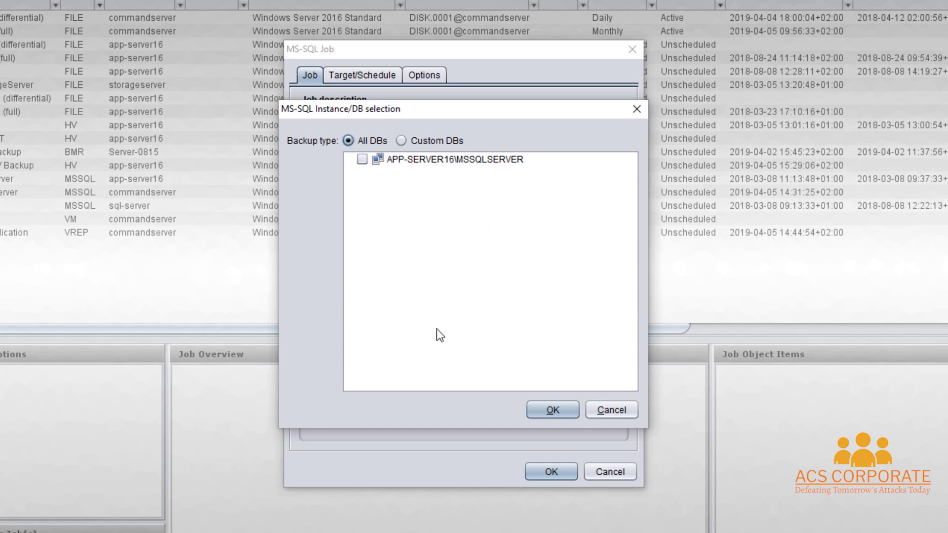
pyautogui.press('Return')
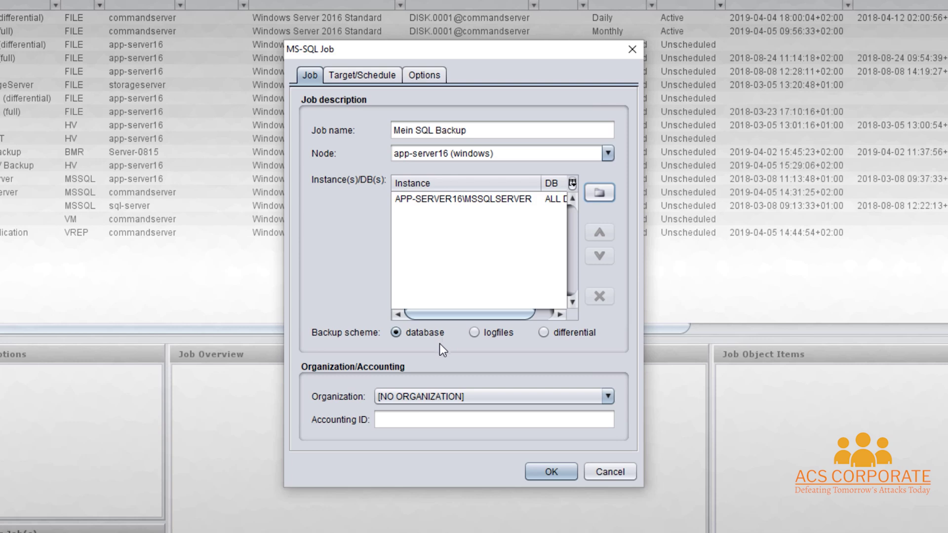
pyautogui.click(473, 333)
pyautogui.click(544, 335)
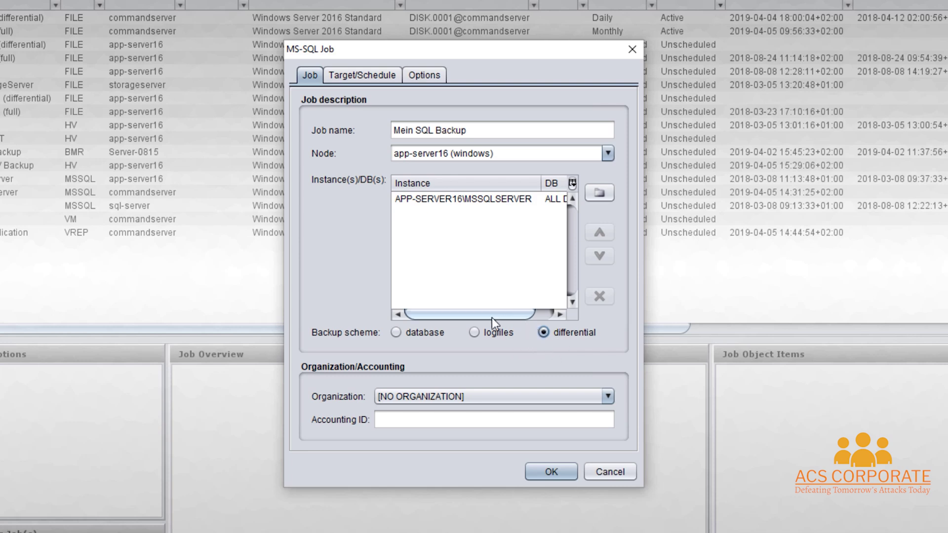
pyautogui.click(474, 332)
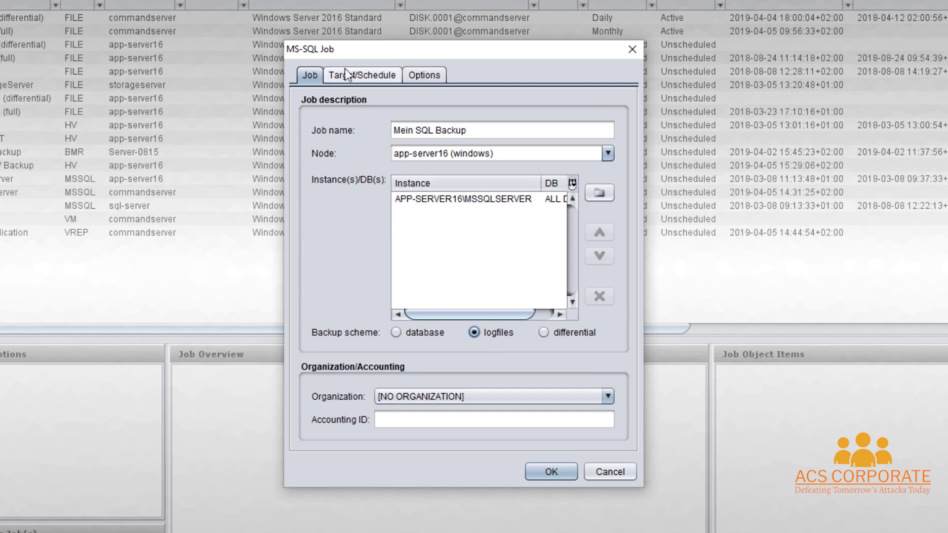
# Set the job's first media pool to DISK.0001@commandserver and its schedule to Daily.
pyautogui.click(356, 75)
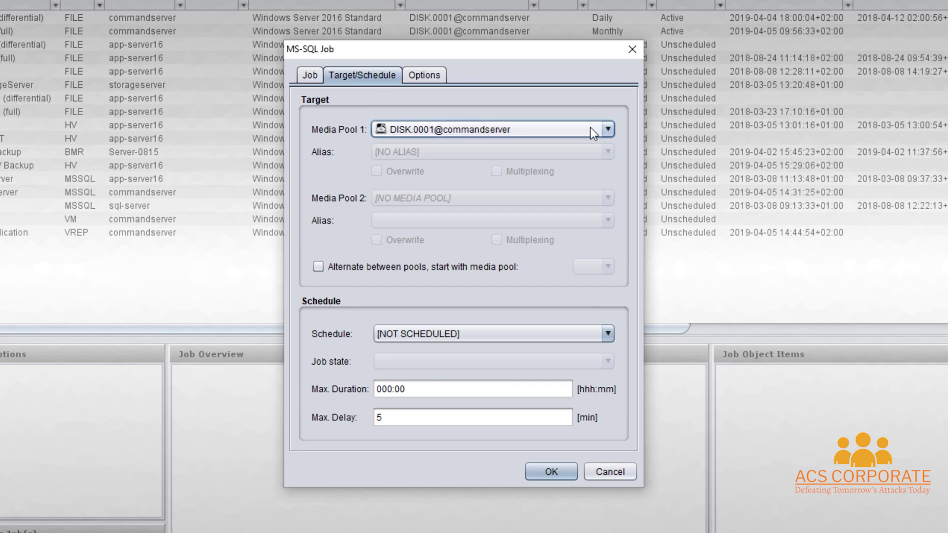
pyautogui.click(607, 130)
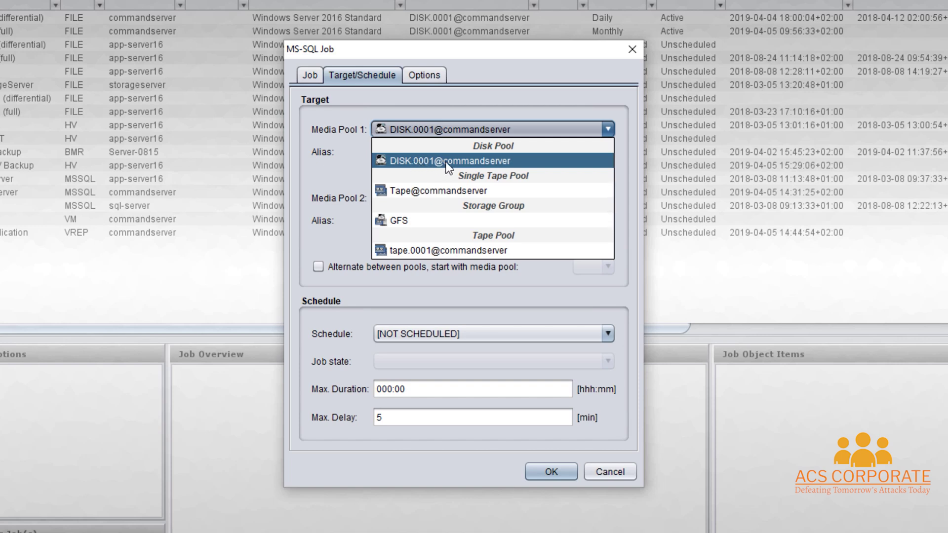
pyautogui.moveTo(445, 161)
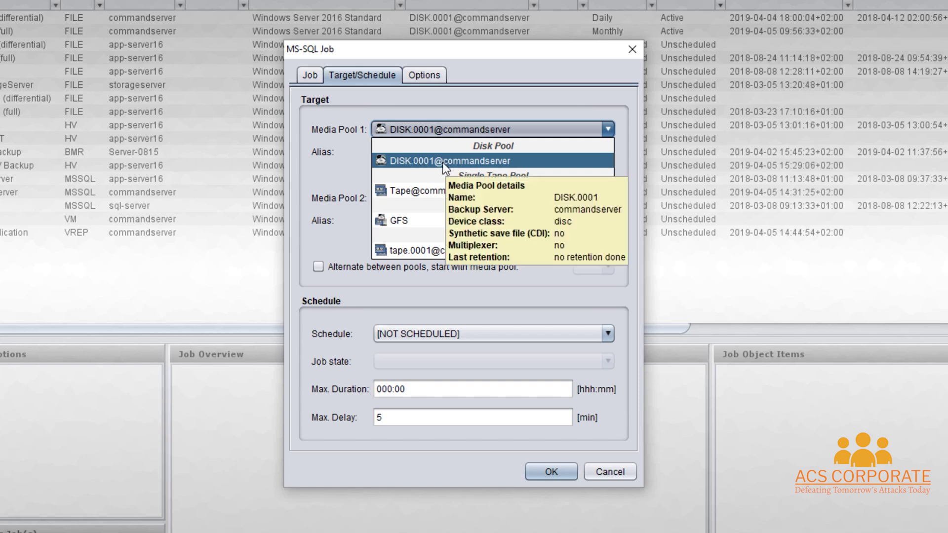
pyautogui.moveTo(417, 247)
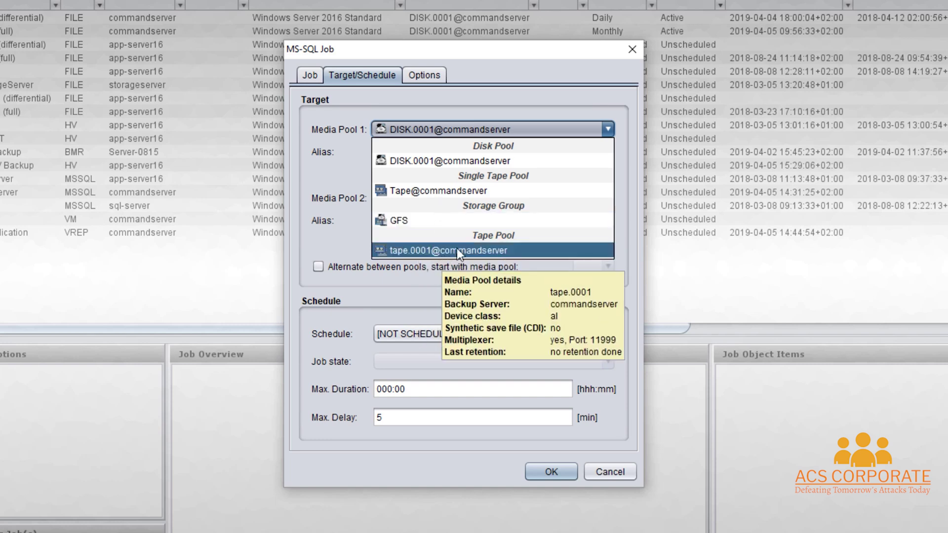
pyautogui.click(458, 159)
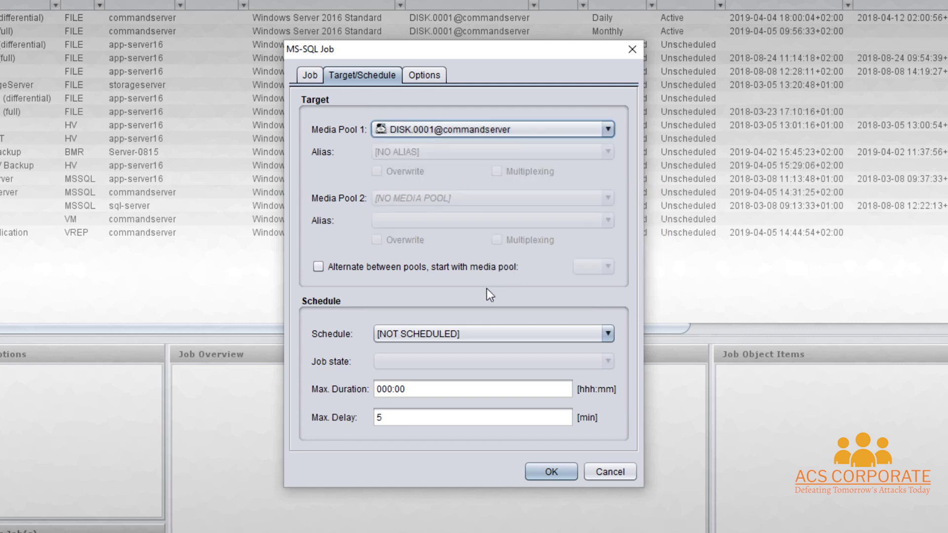
pyautogui.click(608, 334)
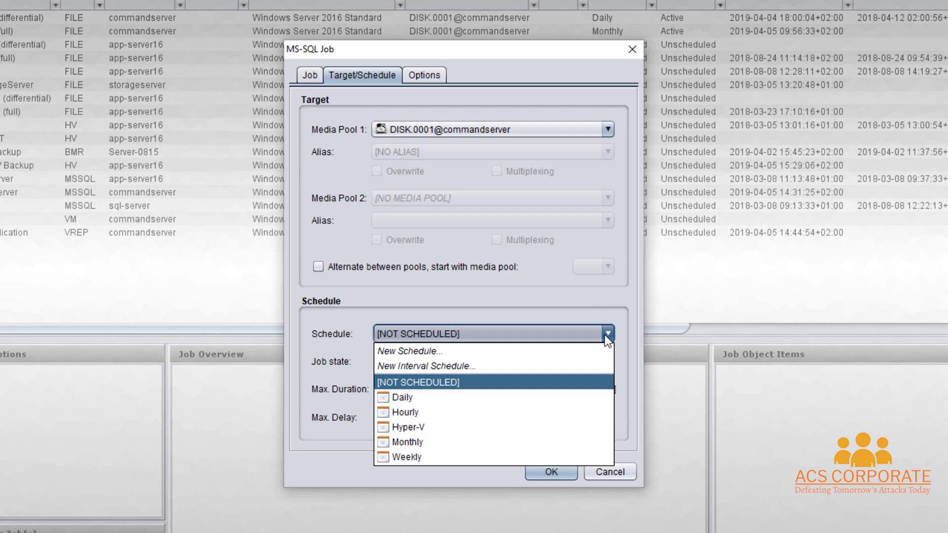
pyautogui.click(438, 397)
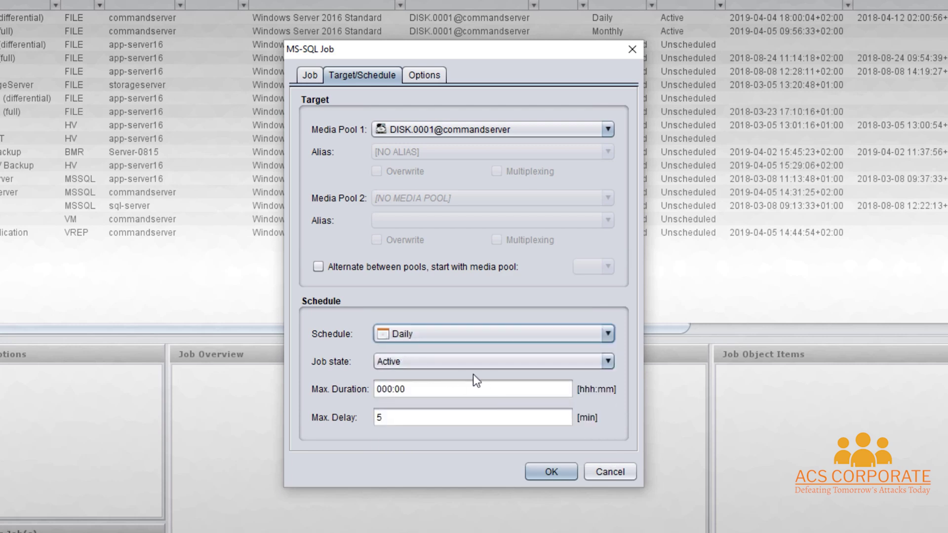
# Review the general and advanced options, keep client compression at rle, and save the SQL backup job.
pyautogui.click(437, 75)
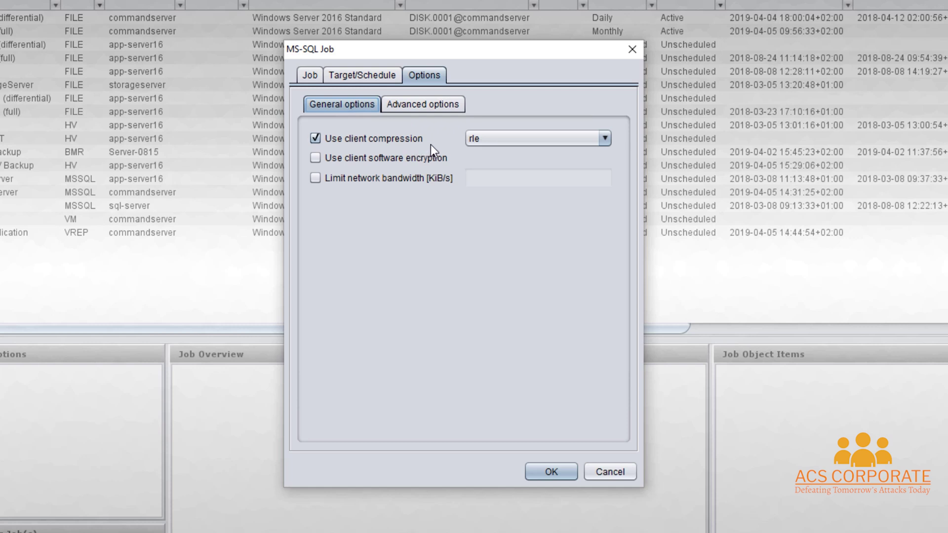
pyautogui.click(606, 139)
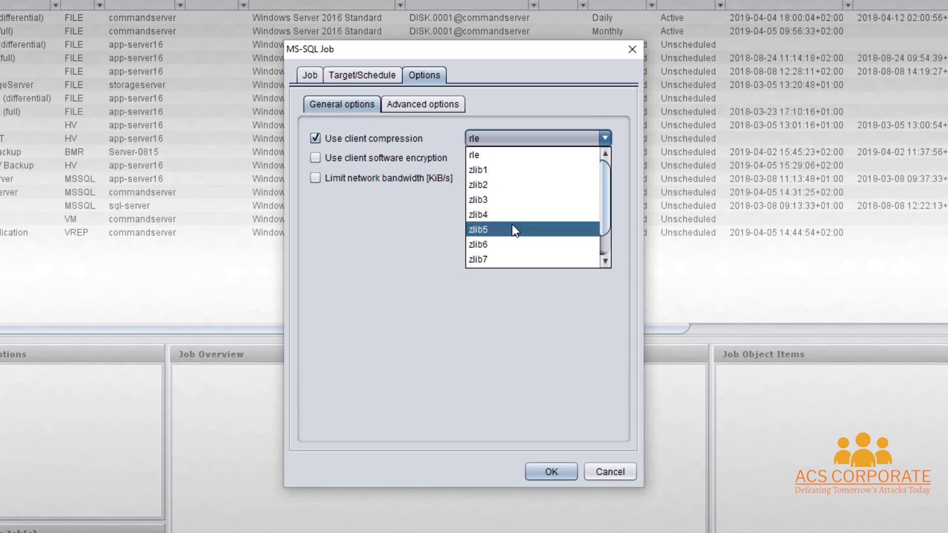
pyautogui.click(397, 212)
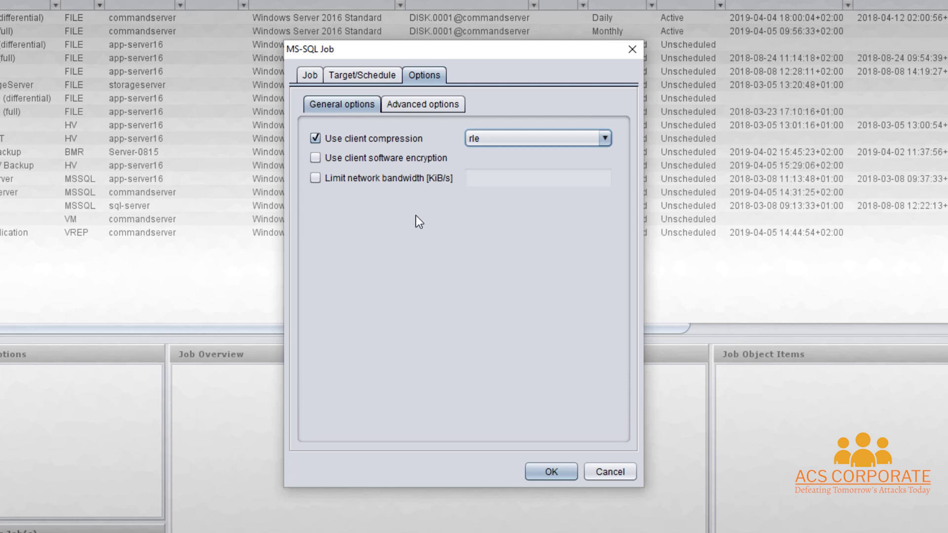
pyautogui.click(451, 107)
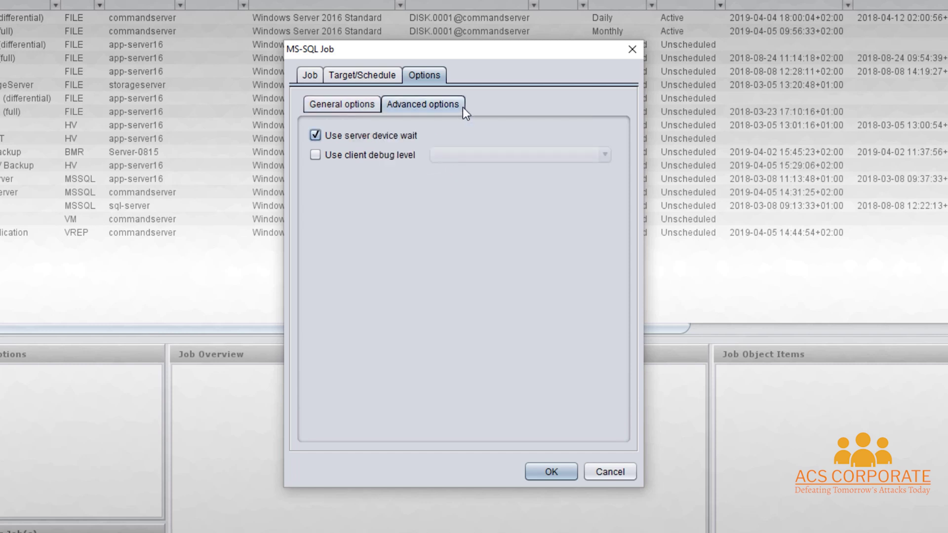
pyautogui.click(369, 106)
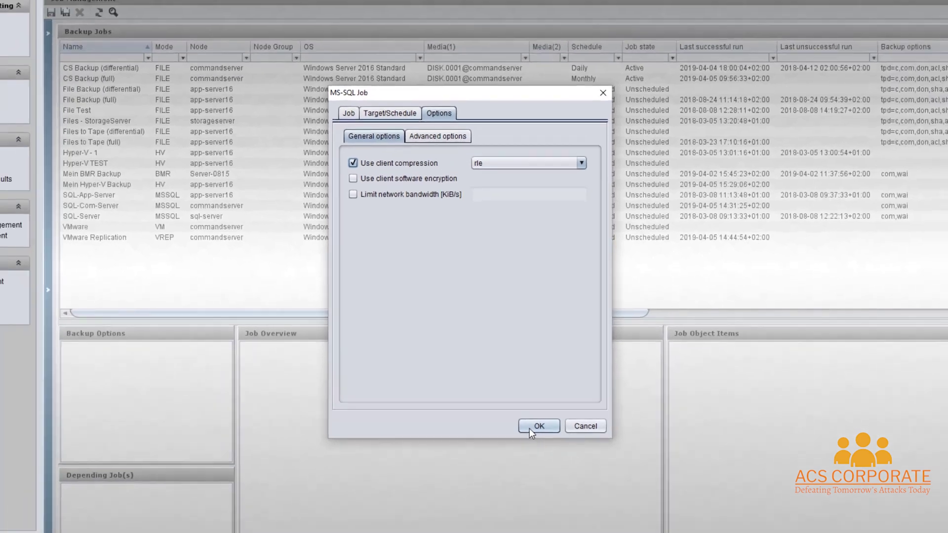
pyautogui.click(550, 471)
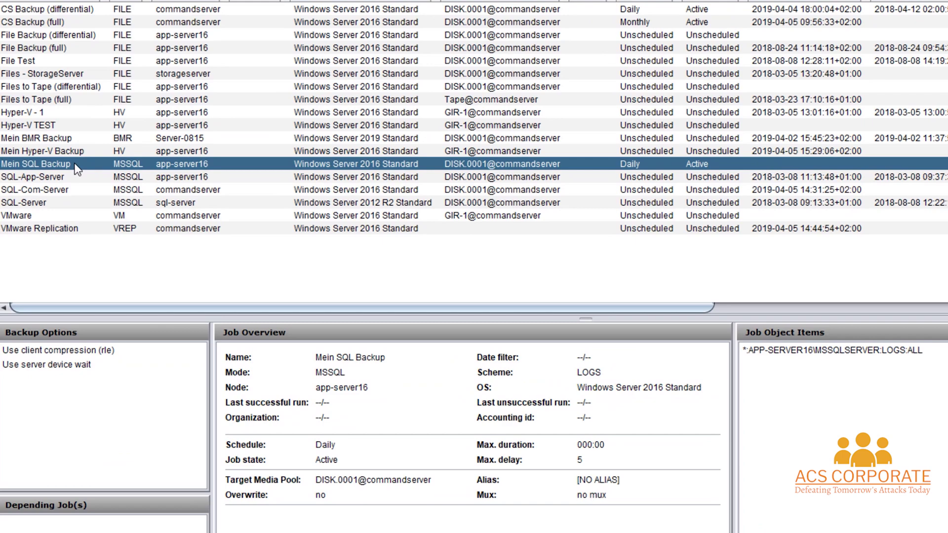
# Run a connectivity test for the Mein SQL Backup job and close its report.
pyautogui.rightClick(75, 166)
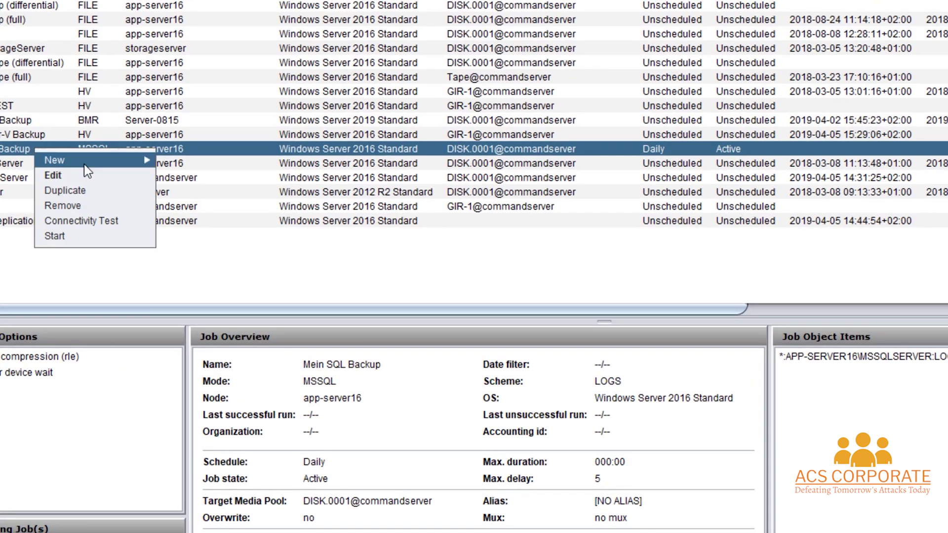
pyautogui.click(132, 224)
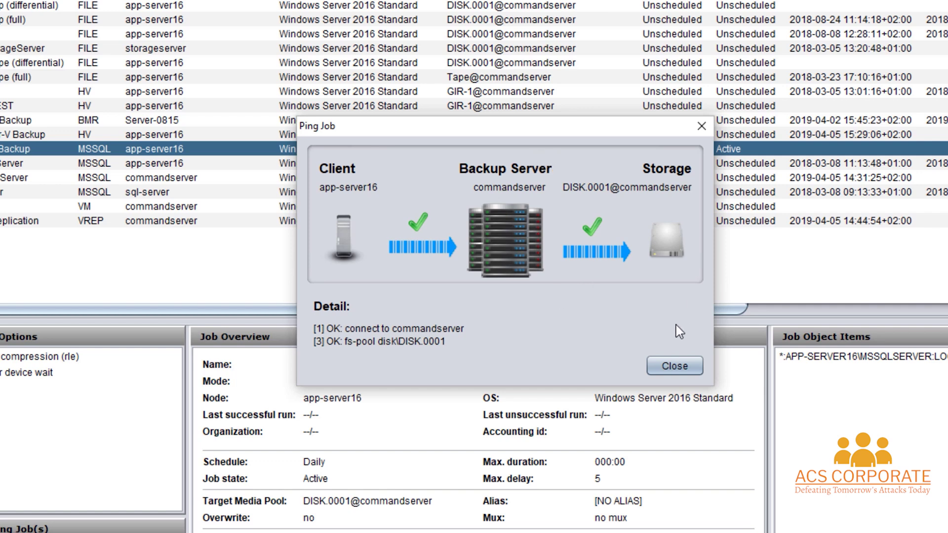
pyautogui.click(675, 366)
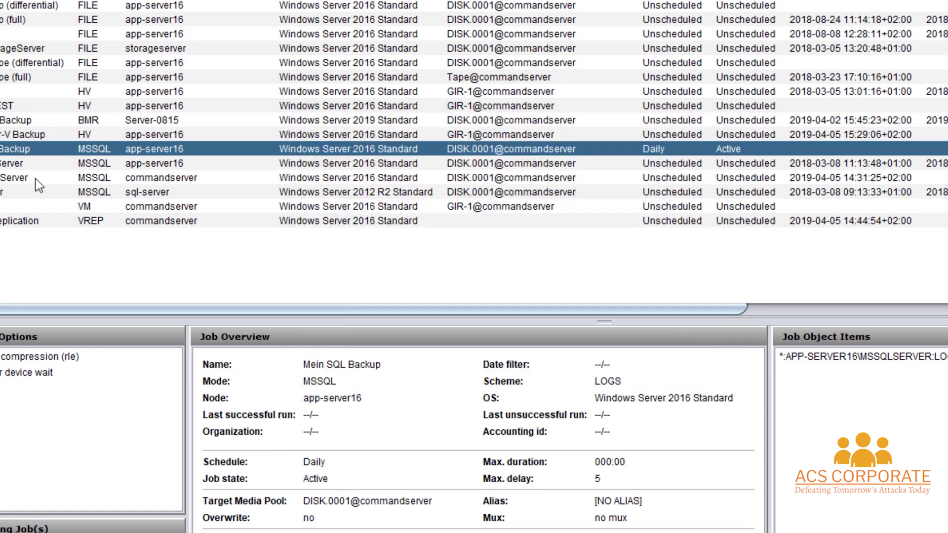
# Start the Mein SQL Backup job manually and open the monitoring view to follow its progress.
pyautogui.rightClick(36, 148)
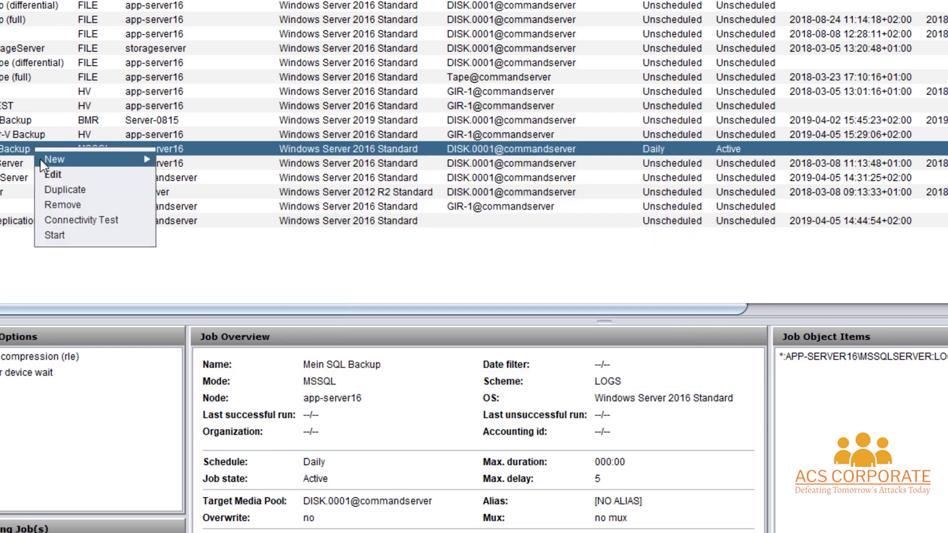
pyautogui.click(80, 237)
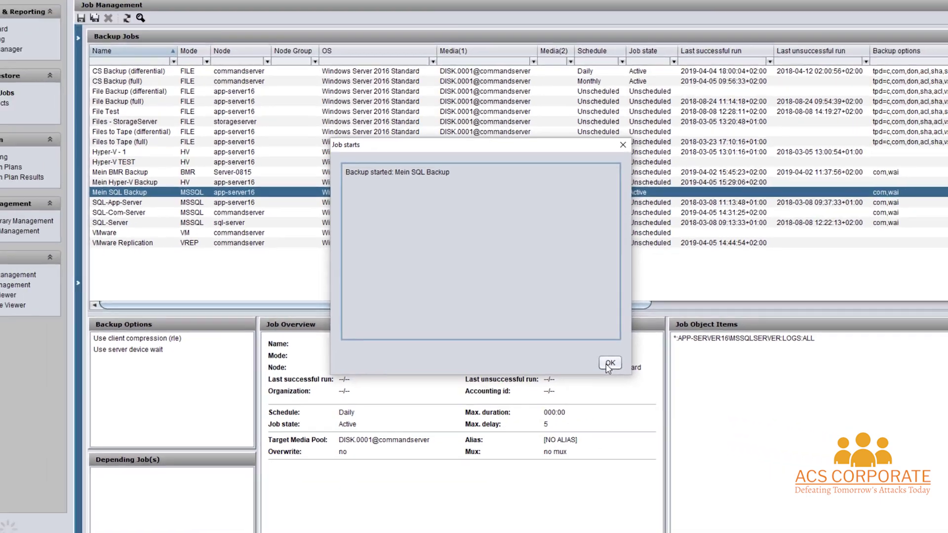
pyautogui.click(689, 391)
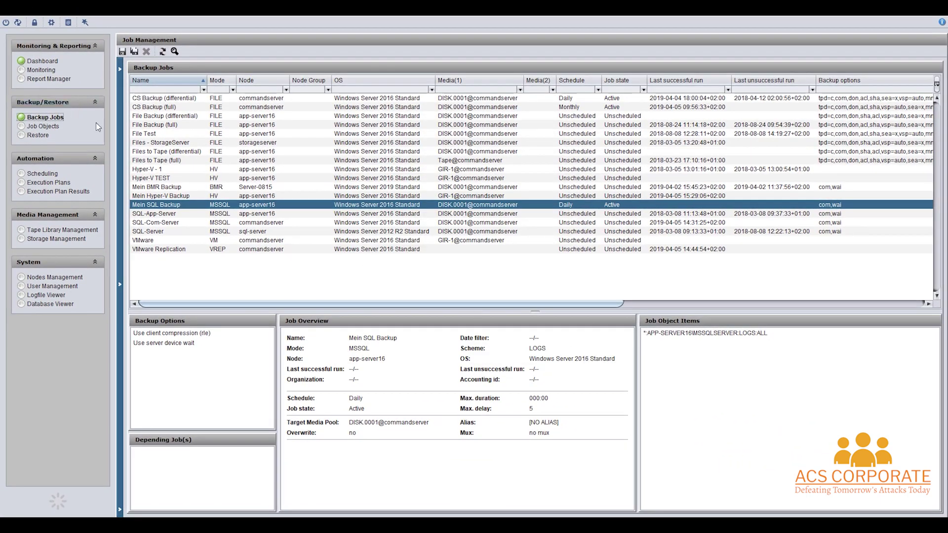
pyautogui.click(42, 70)
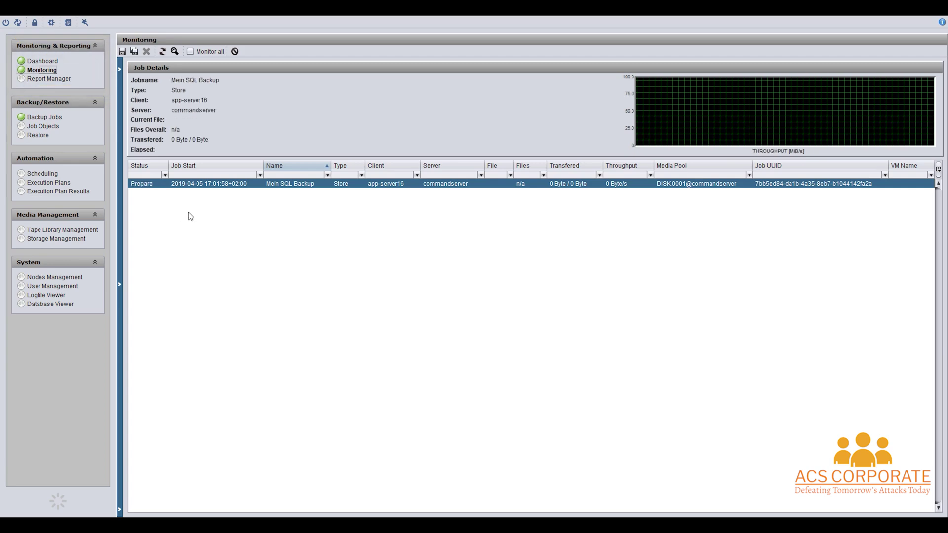